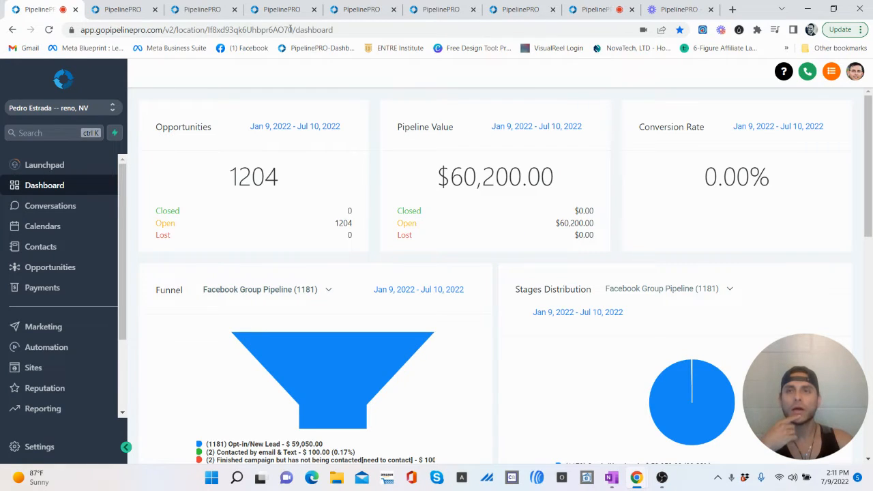
# - Review the tags in the settings, the My Landing Page opportunities board and the list of pipelines
pyautogui.click(130, 10)
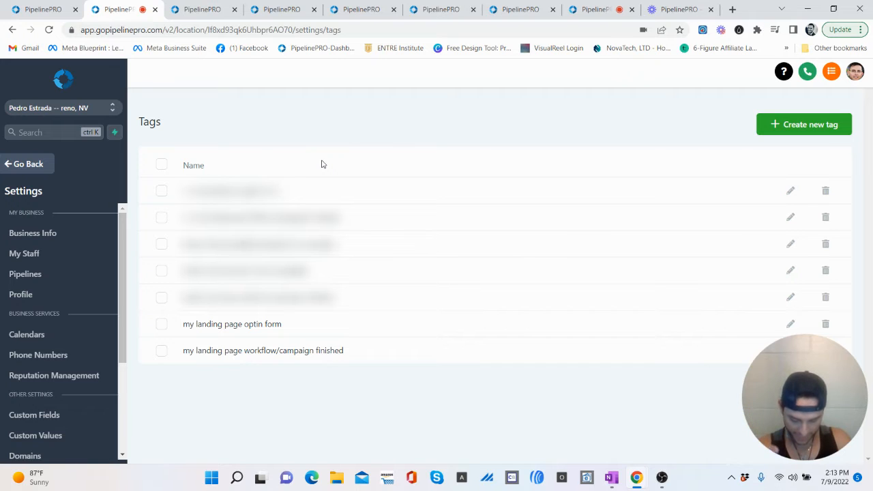
pyautogui.click(203, 11)
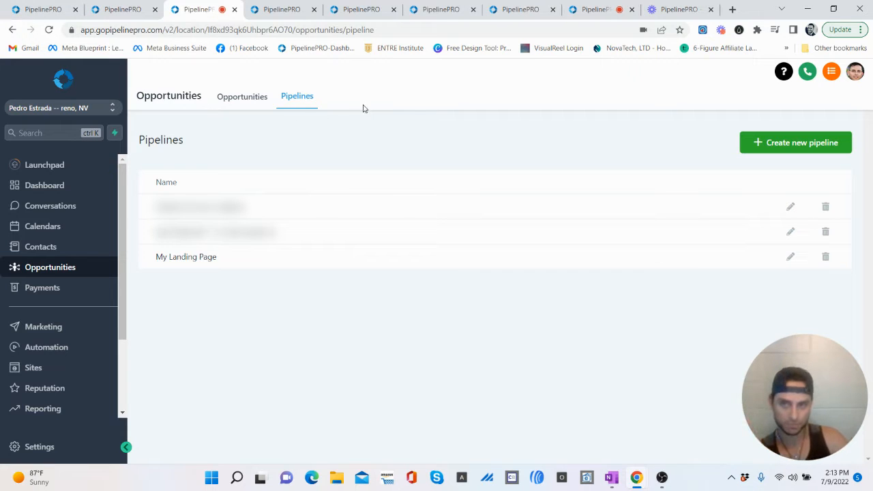
pyautogui.click(253, 100)
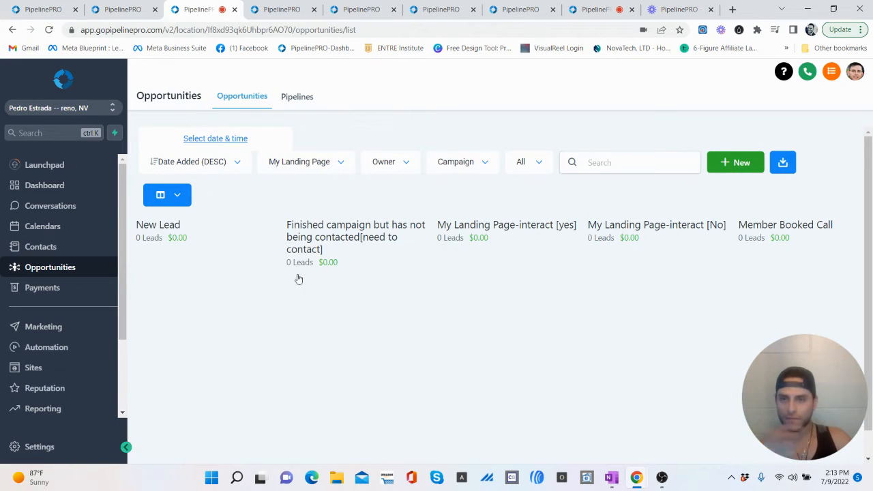
pyautogui.click(299, 99)
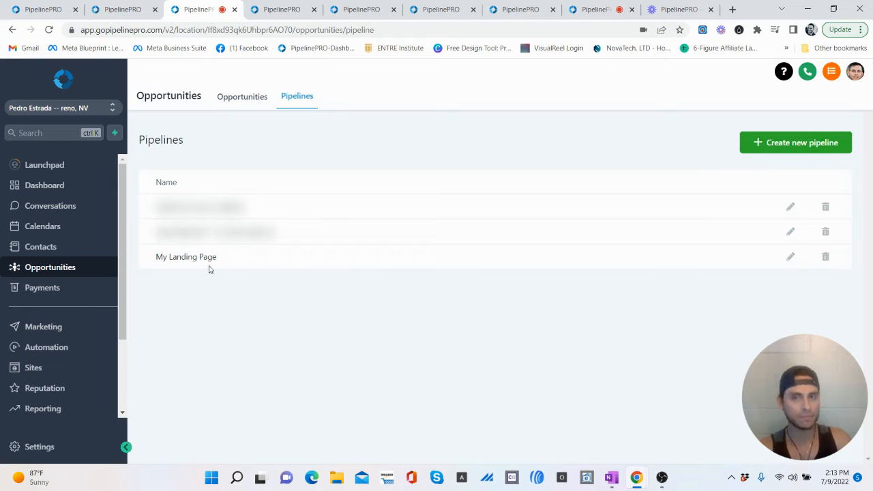
# - Examine every stage of the My Landing Page pipeline on the opportunities board, from New Lead through Lost
pyautogui.click(243, 99)
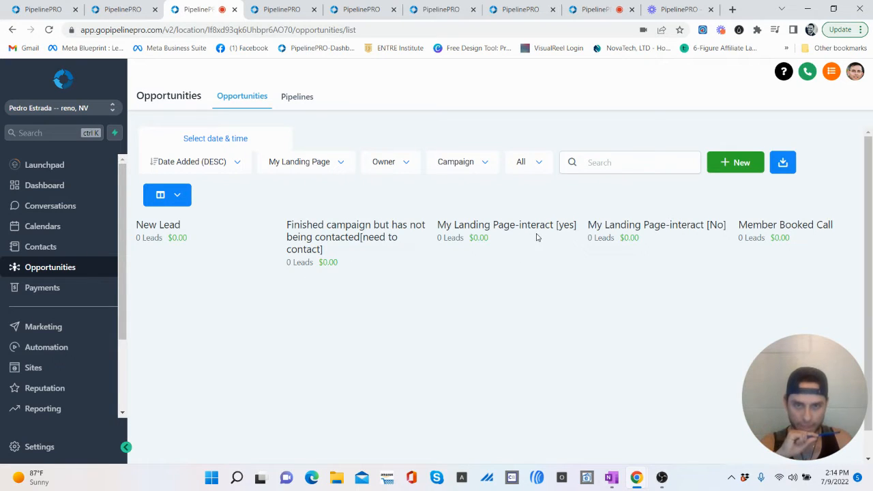
pyautogui.scroll(-1, 498, 409)
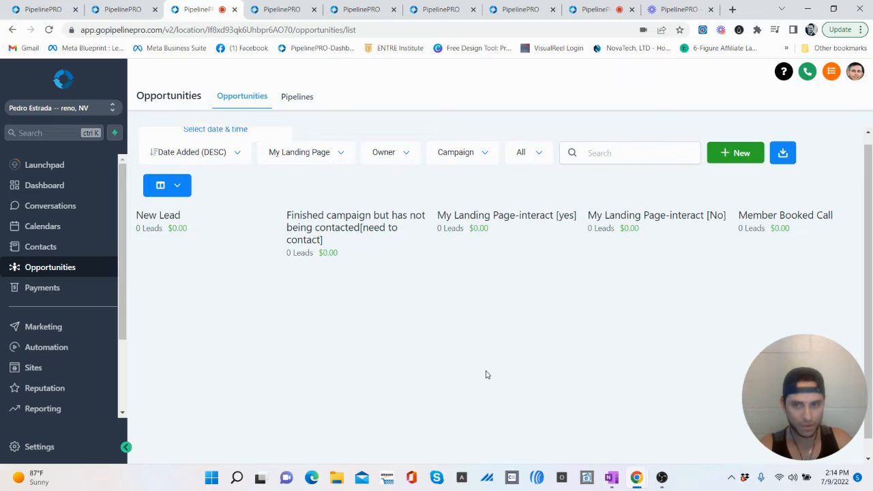
pyautogui.moveTo(480, 463); pyautogui.dragTo(564, 465)
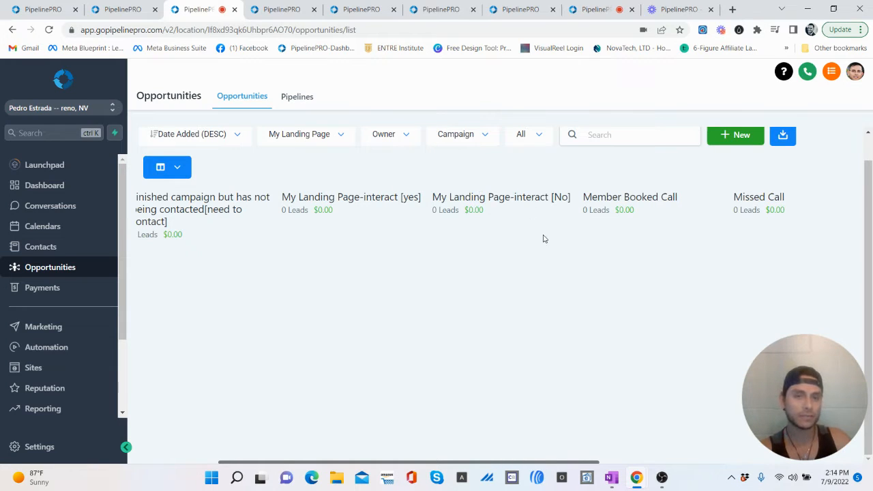
pyautogui.moveTo(579, 463); pyautogui.dragTo(706, 465)
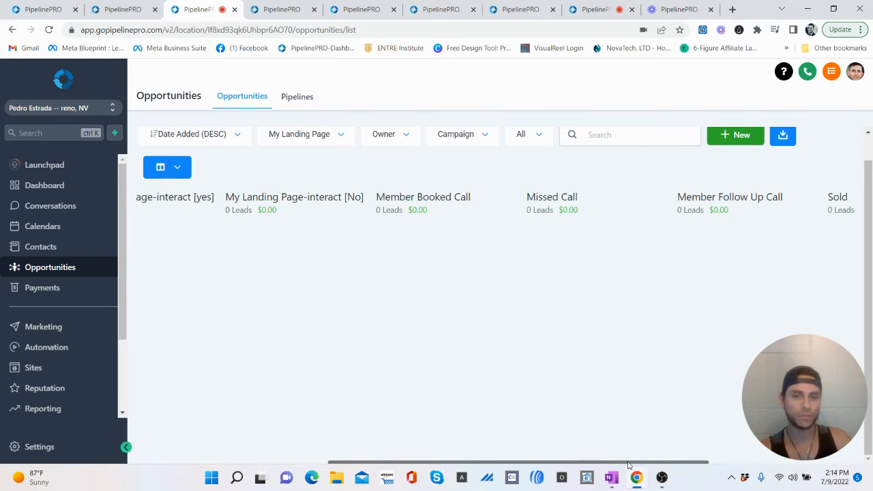
pyautogui.moveTo(629, 466); pyautogui.dragTo(712, 466)
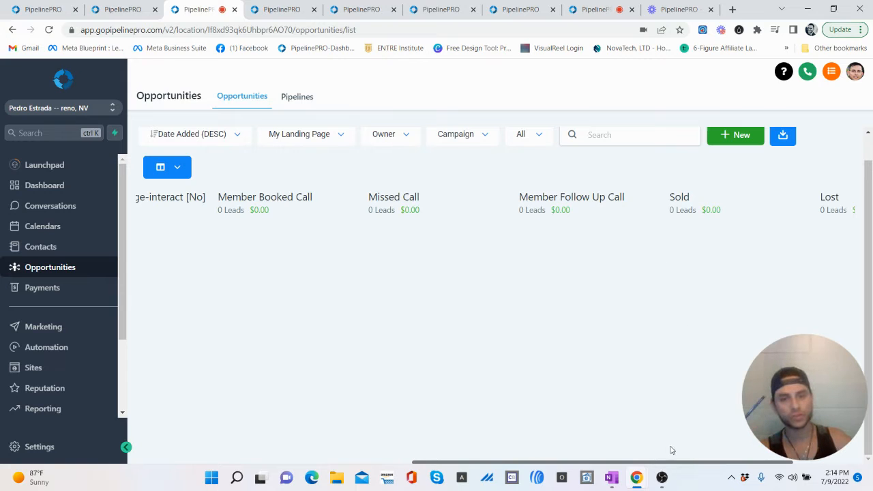
pyautogui.moveTo(672, 465); pyautogui.dragTo(753, 464)
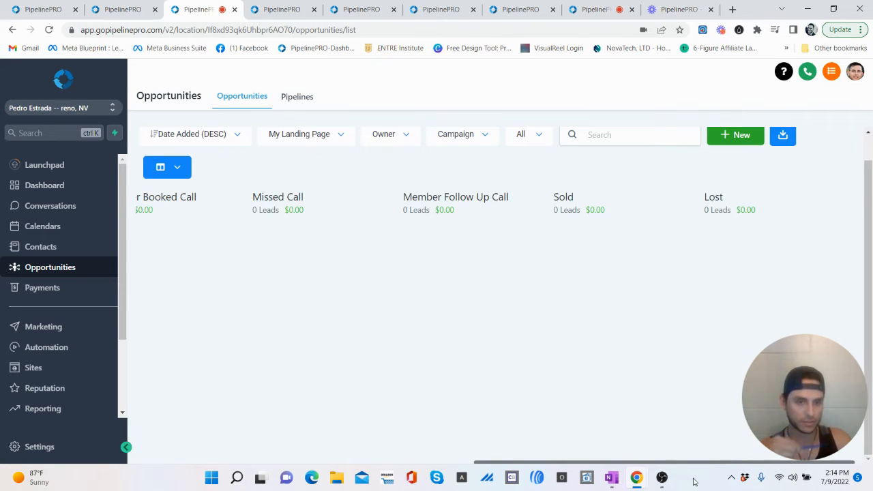
pyautogui.moveTo(709, 465); pyautogui.dragTo(302, 456)
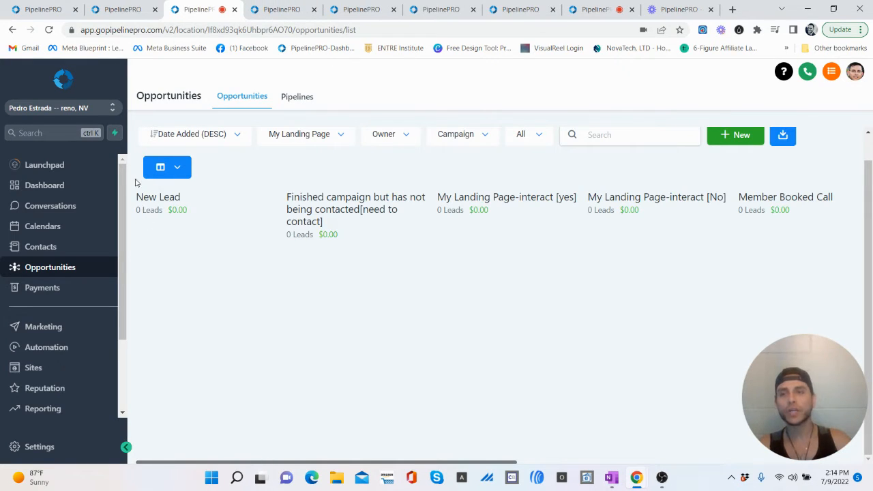
pyautogui.moveTo(123, 185); pyautogui.dragTo(113, 287)
pyautogui.scroll(3, 81, 290)
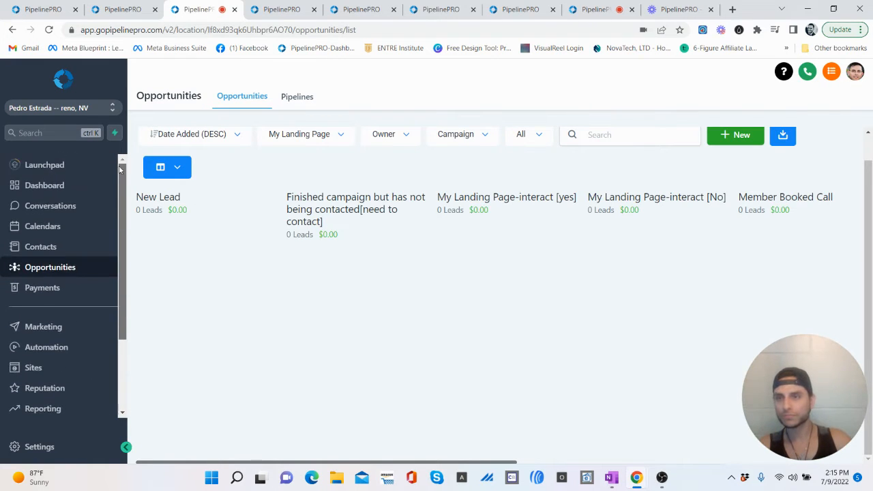
pyautogui.scroll(-2, 67, 297)
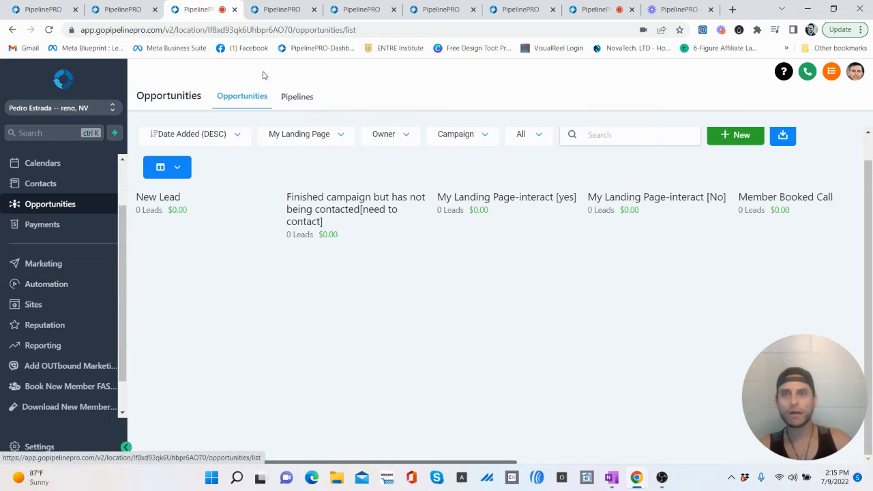
# - Compare the My Landing Page triggers with the matching tags and inspect the My Landing Page Optin Form trigger's event and tag action
pyautogui.click(279, 9)
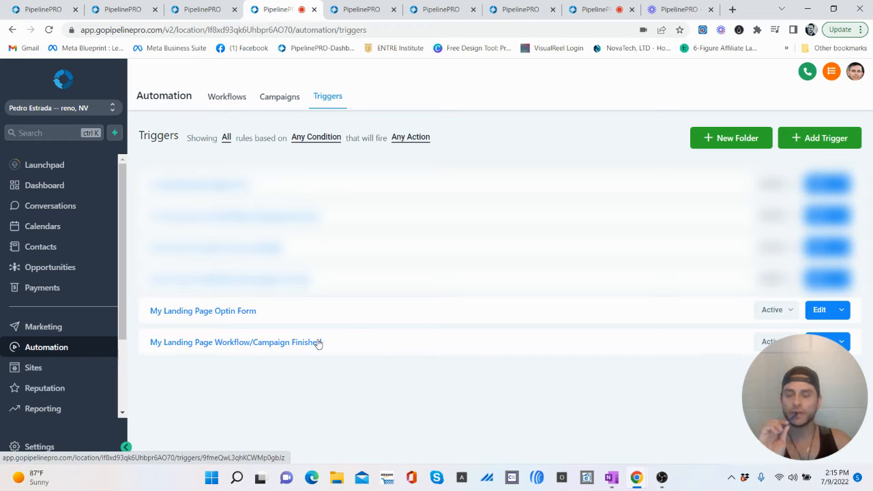
pyautogui.click(115, 11)
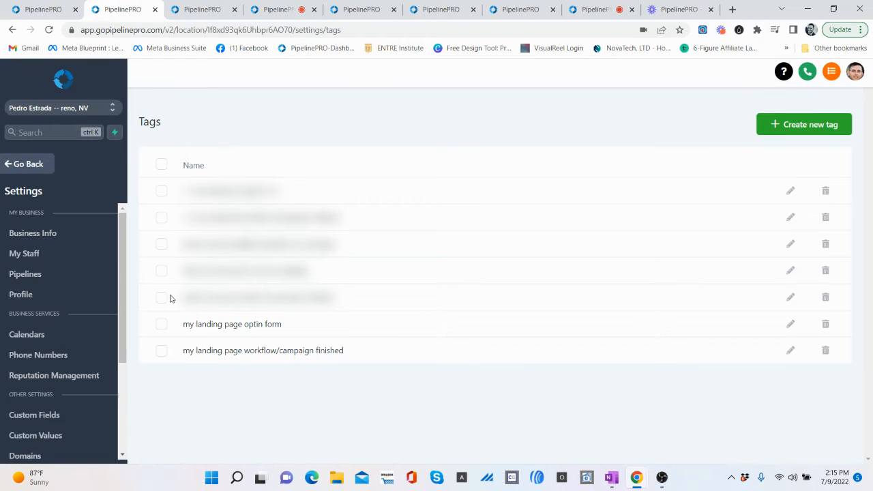
pyautogui.click(285, 11)
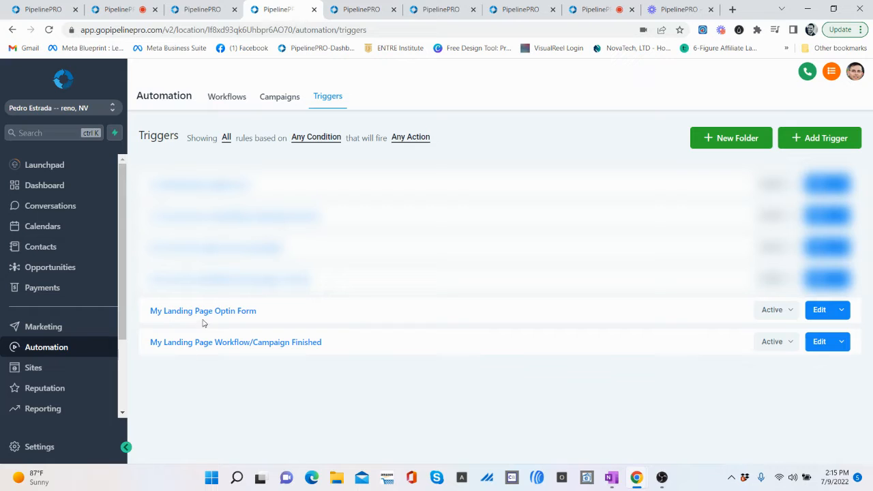
pyautogui.click(354, 10)
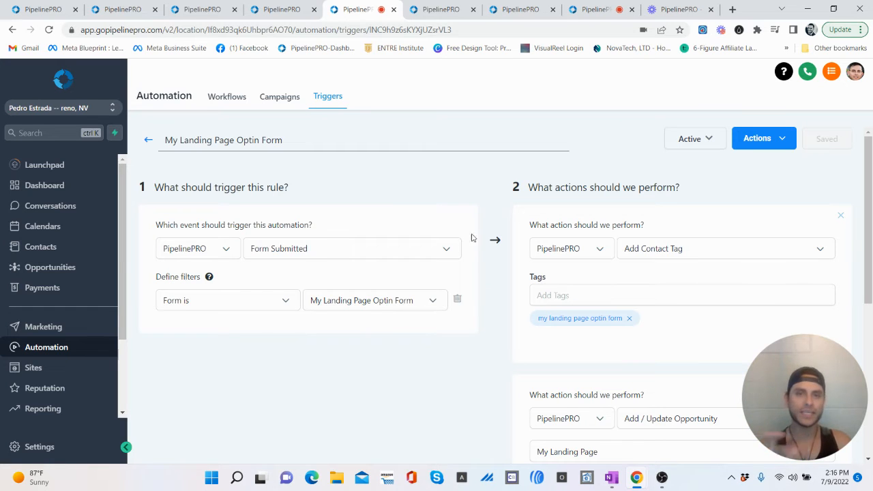
pyautogui.moveTo(867, 211)
pyautogui.mouseDown()
pyautogui.moveTo(868, 239)
pyautogui.moveTo(868, 221)
pyautogui.mouseUp()
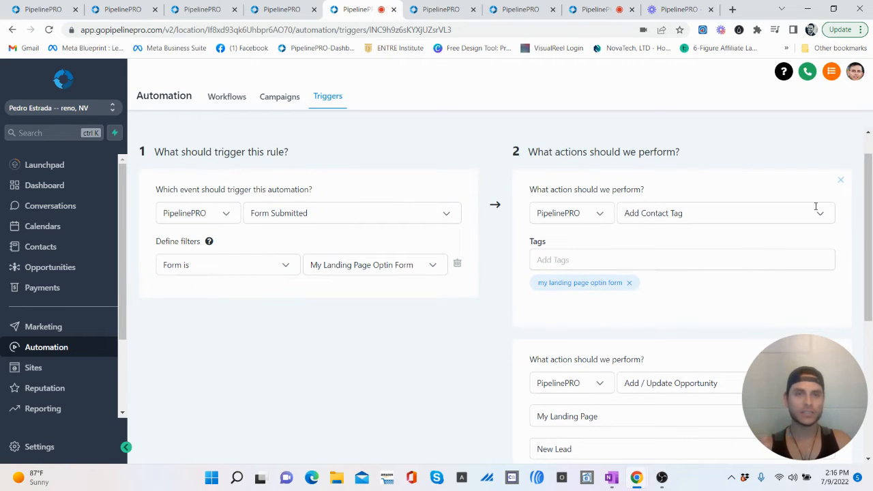
# - Inspect the Contact Tag trigger settings of the workflow "New Workflow : My landing Page"
pyautogui.click(520, 11)
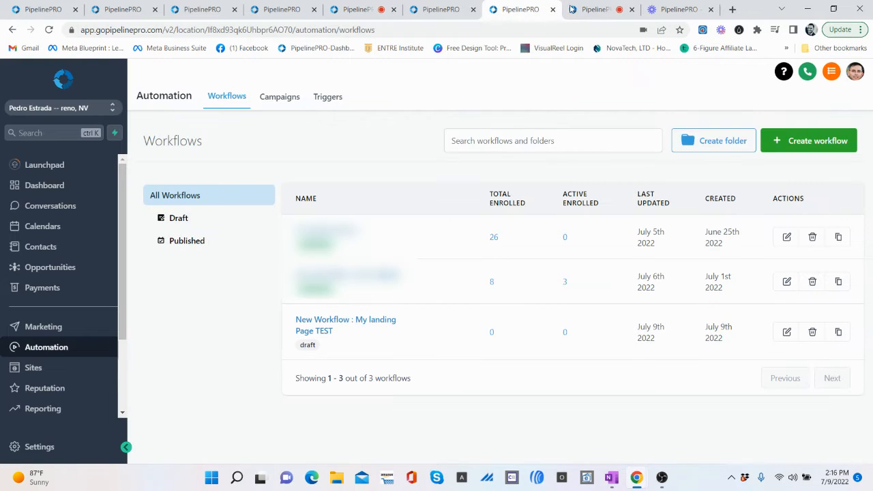
pyautogui.click(592, 11)
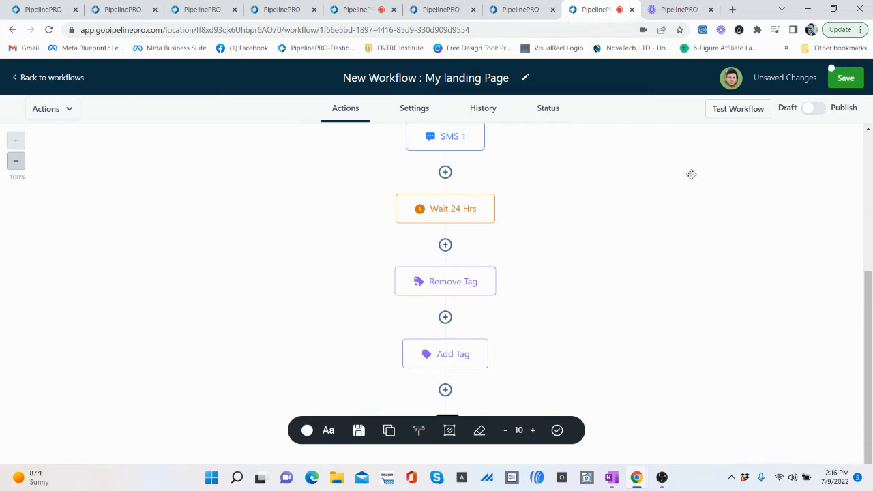
pyautogui.scroll(4, 863, 275)
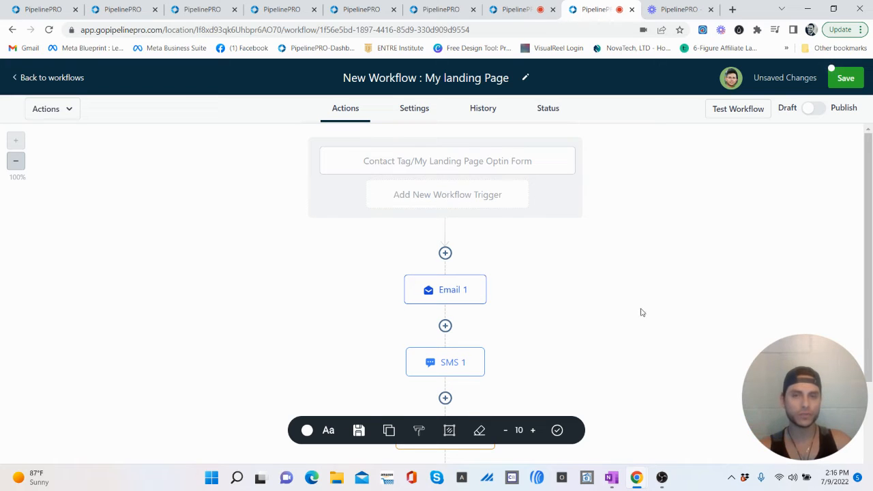
pyautogui.click(465, 161)
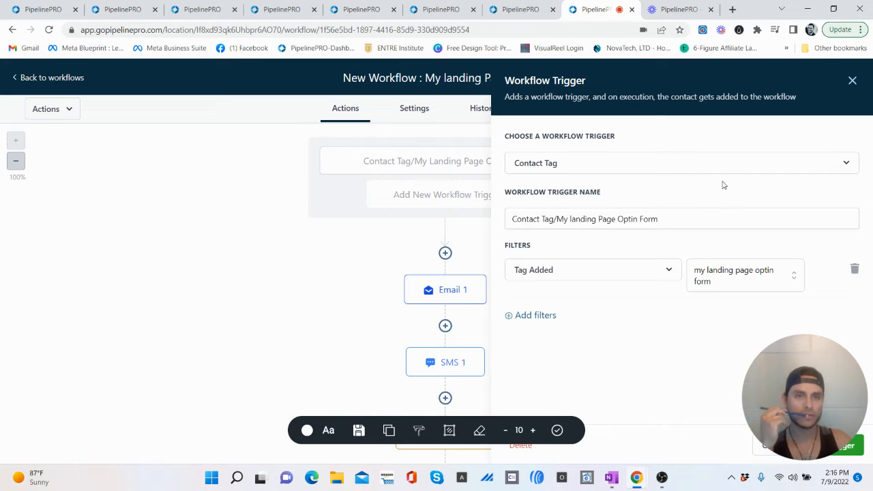
pyautogui.click(846, 164)
pyautogui.click(846, 164)
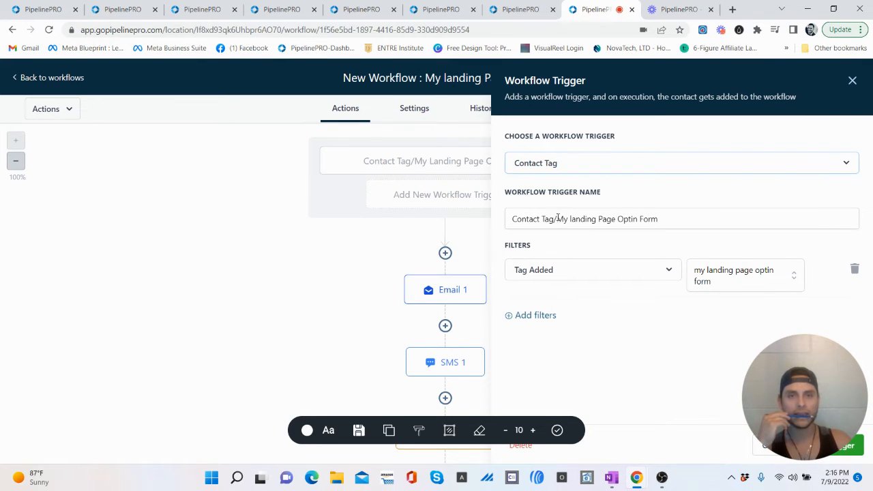
# - Remove "/My landing Page Optin Form" from the workflow trigger name, undo the removal and close the trigger settings
pyautogui.moveTo(553, 218); pyautogui.dragTo(711, 235)
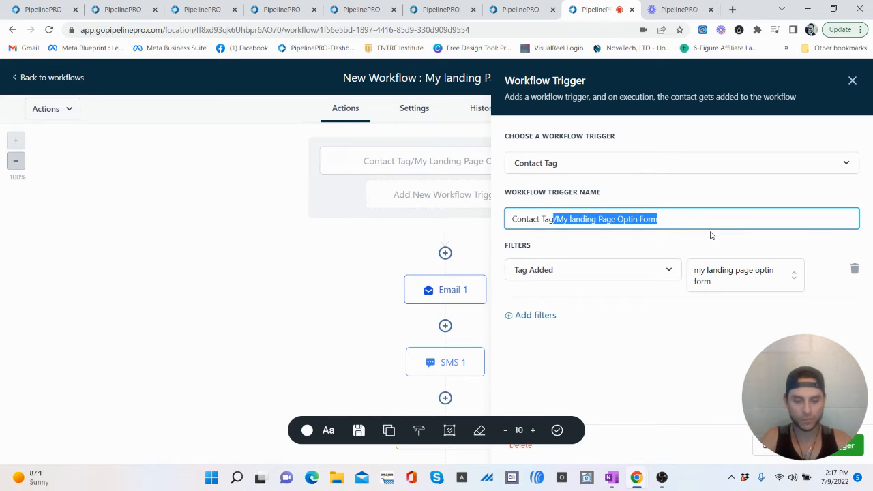
pyautogui.press('BackSpace')
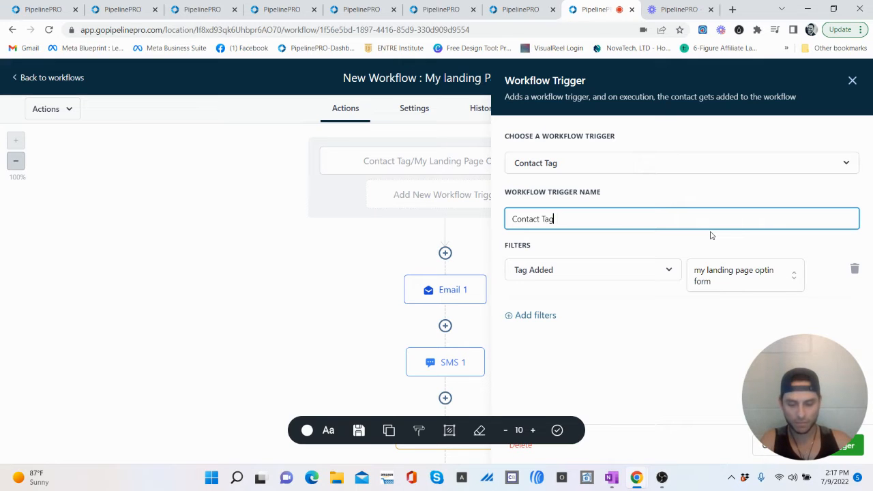
pyautogui.hotkey('ctrl', 'z')
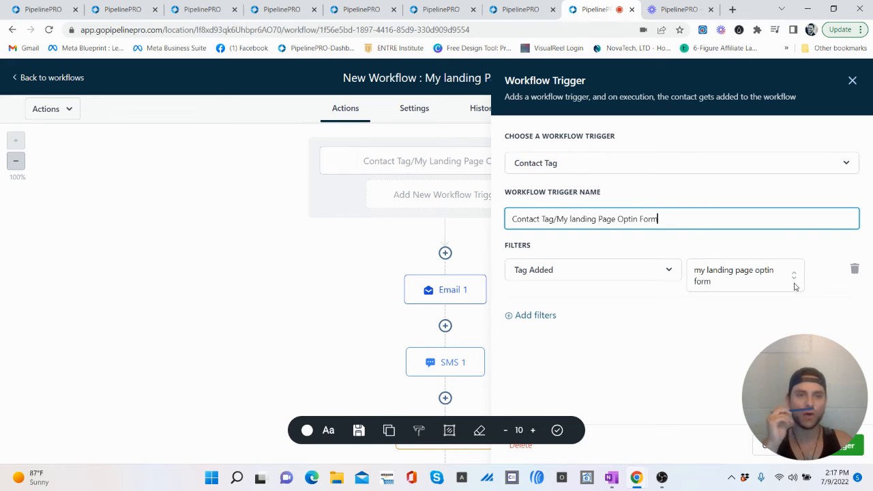
pyautogui.click(852, 81)
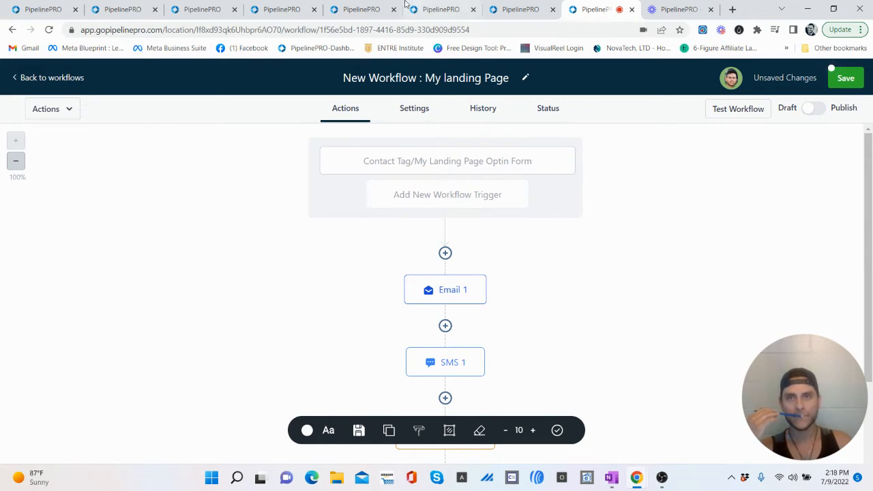
# - Examine the Add / Update Opportunity action of the My Landing Page Optin Form trigger and compare it with the pipeline stages
pyautogui.click(347, 10)
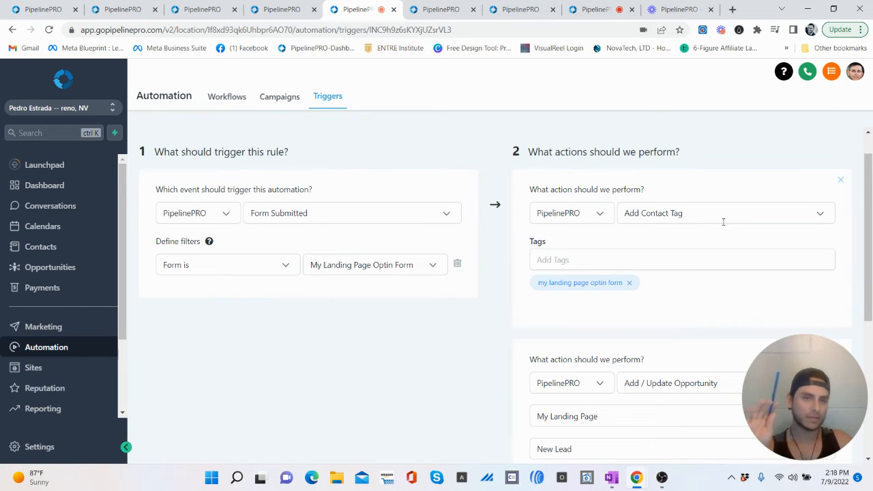
pyautogui.scroll(-2, 852, 212)
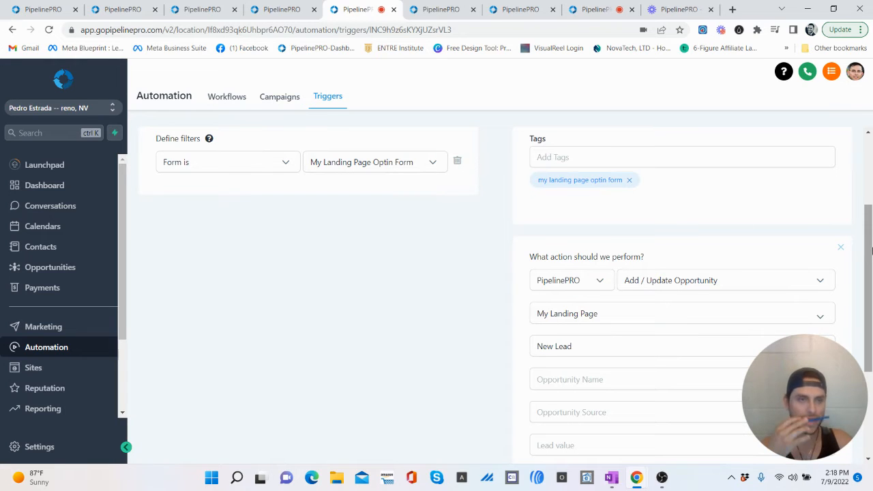
pyautogui.scroll(-1, 818, 249)
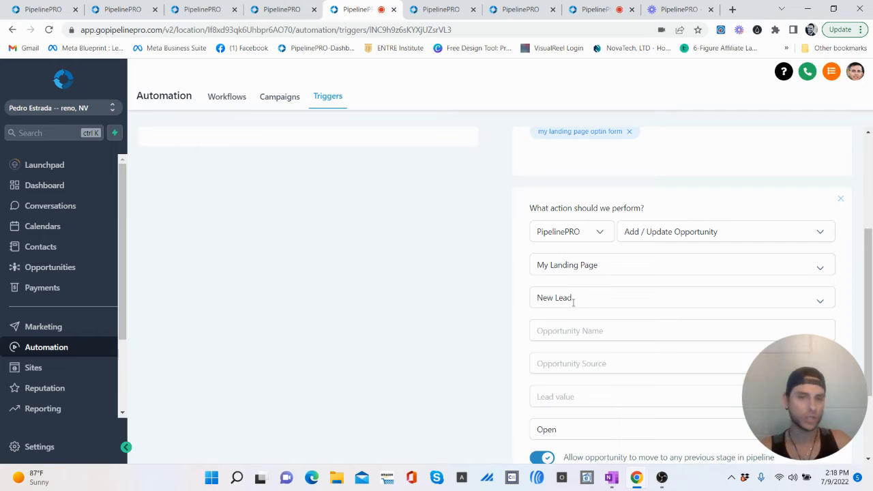
pyautogui.click(201, 10)
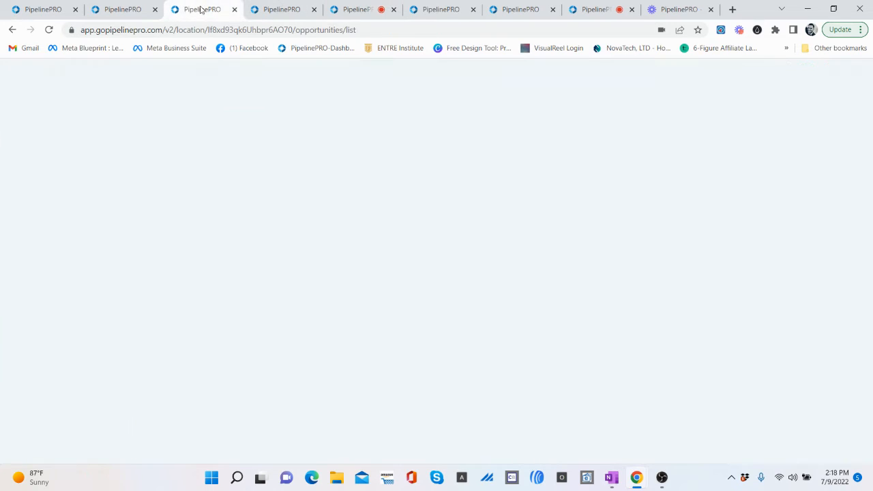
pyautogui.click(440, 9)
pyautogui.click(362, 10)
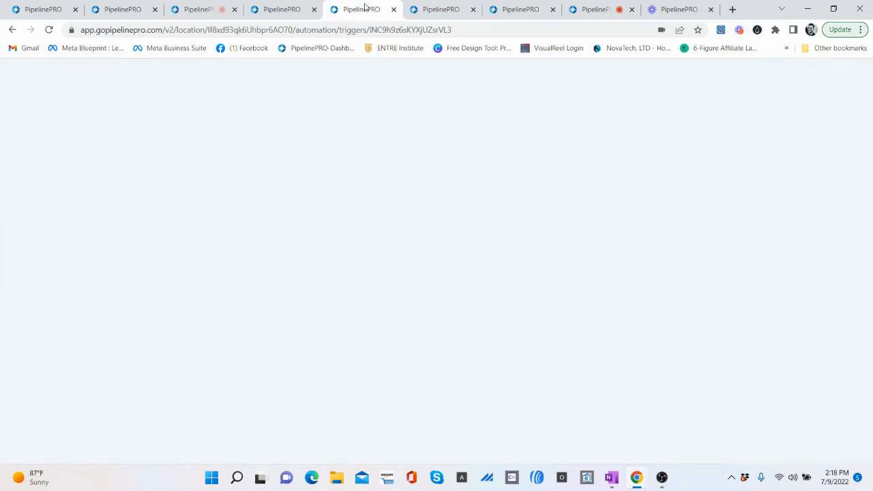
pyautogui.moveTo(868, 290); pyautogui.dragTo(866, 316)
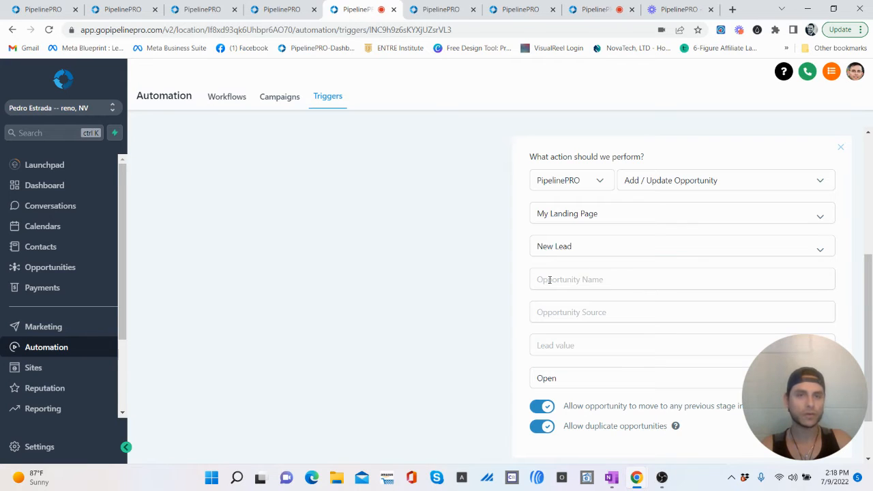
pyautogui.click(606, 276)
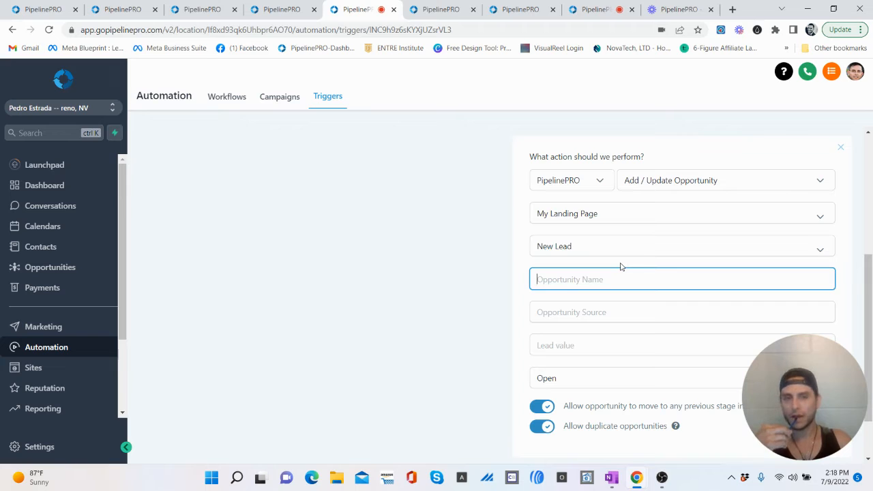
pyautogui.click(212, 12)
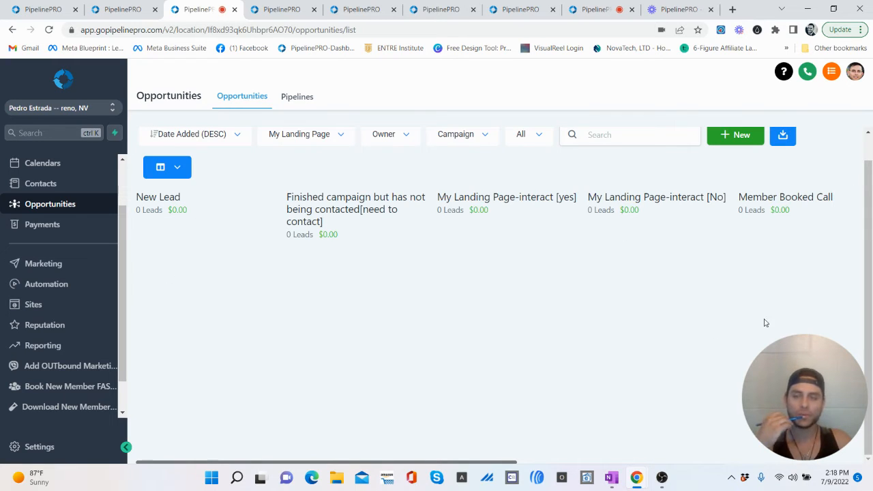
# - Compare the My Landing Page Workflow/Campaign Finished trigger with the Optin Form trigger and the My Landing Page pipeline stages
pyautogui.click(434, 13)
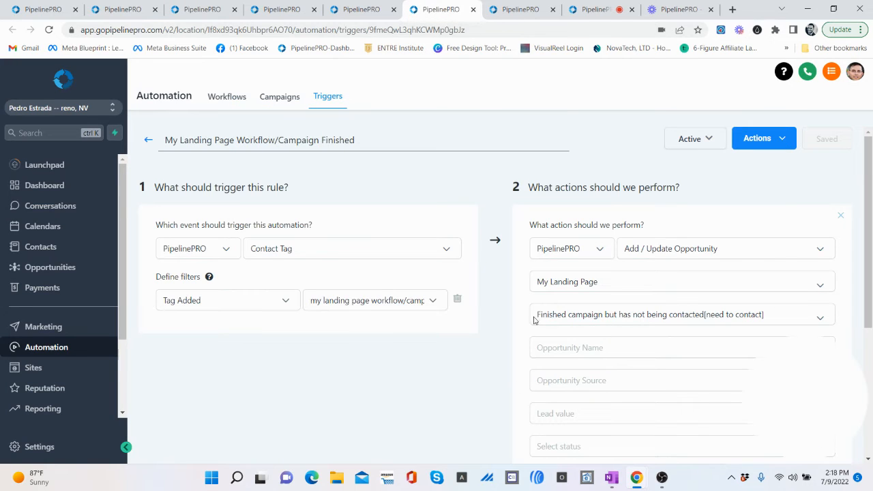
pyautogui.click(202, 10)
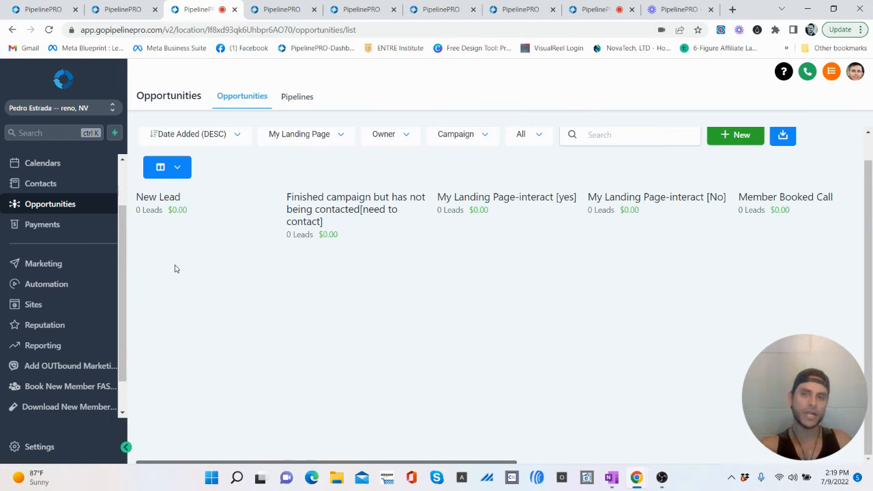
pyautogui.click(355, 8)
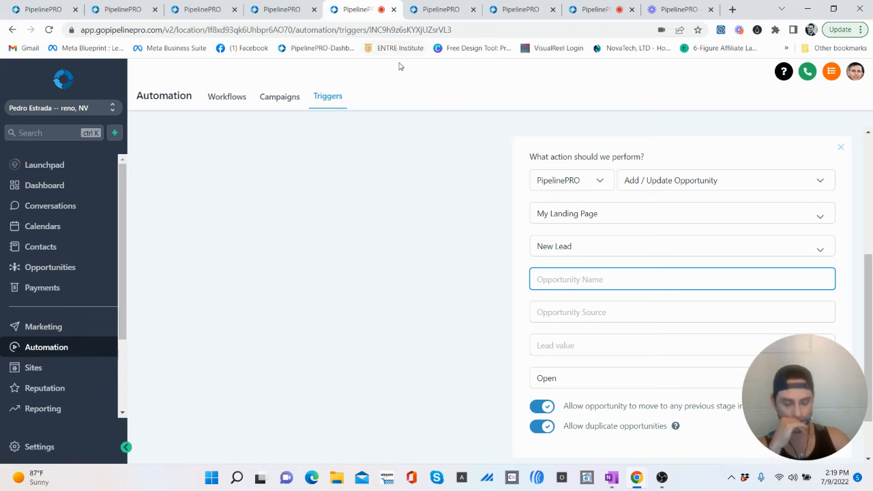
pyautogui.click(435, 9)
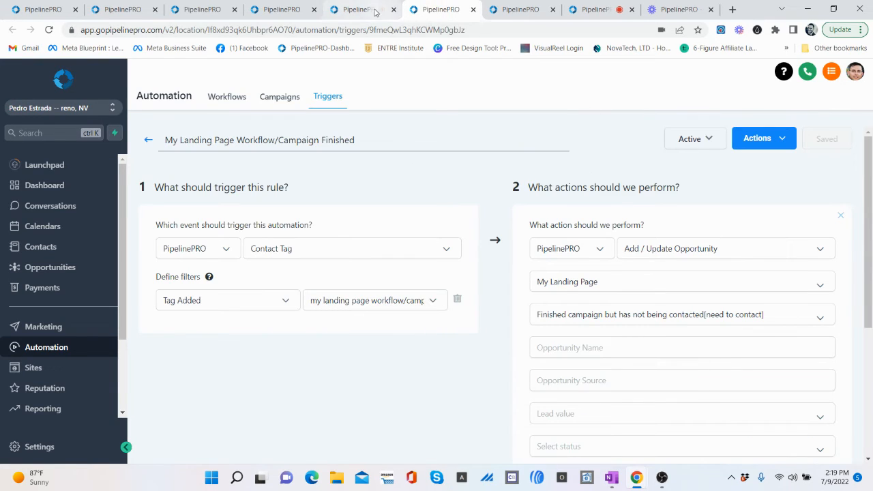
pyautogui.click(362, 9)
pyautogui.scroll(4, 868, 287)
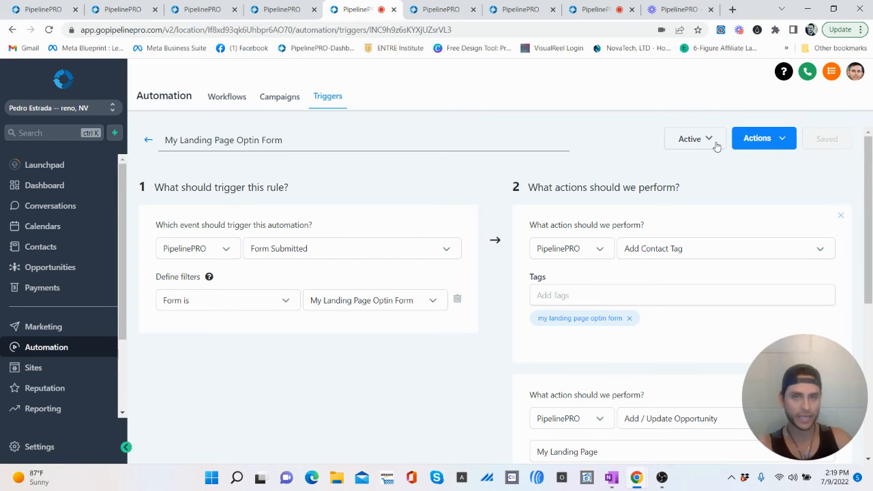
pyautogui.click(281, 10)
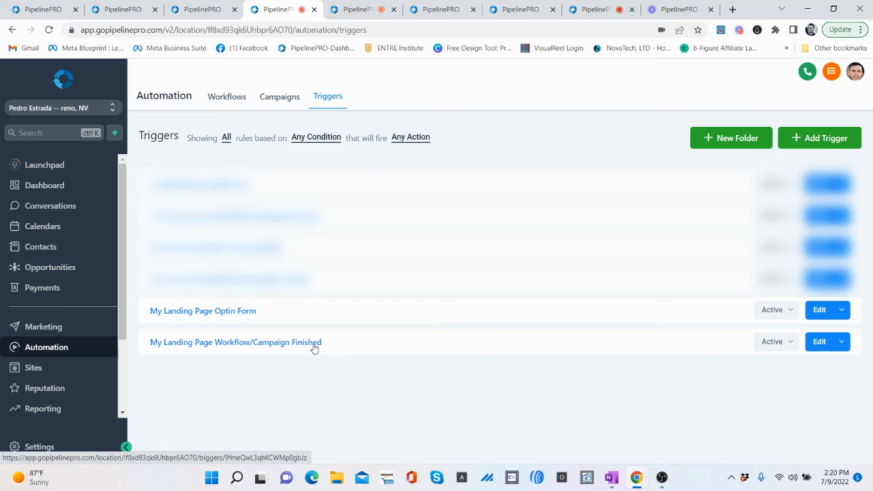
# - Examine the Workflow/Campaign Finished trigger's Add / Update Opportunity action and match it to the "Finished campaign but has not being contacted[need to contact]" stage
pyautogui.click(432, 12)
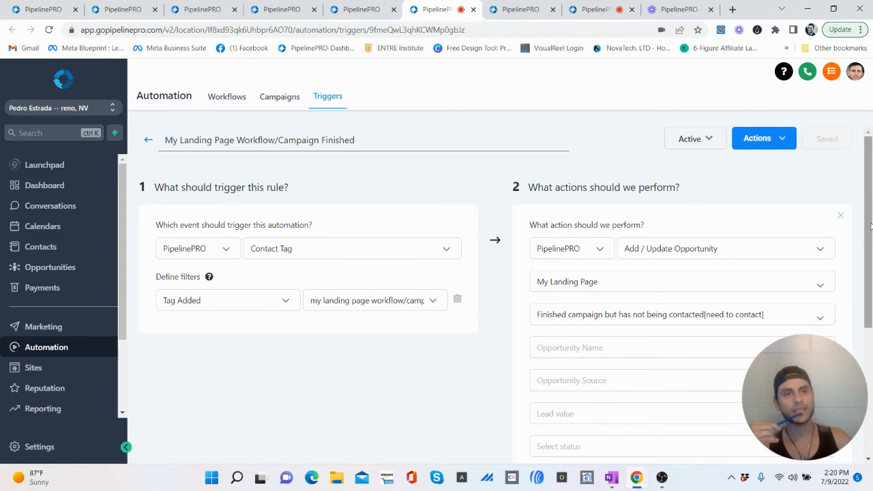
pyautogui.moveTo(870, 223); pyautogui.dragTo(869, 252)
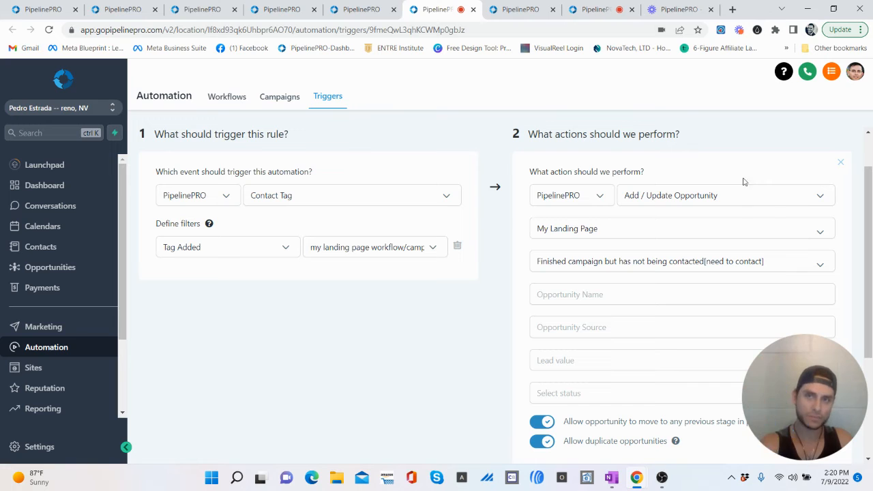
pyautogui.click(276, 11)
pyautogui.click(200, 13)
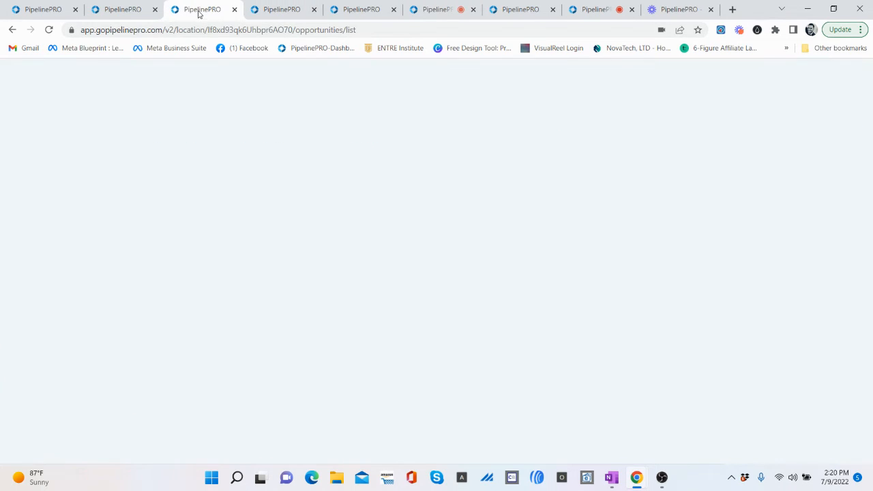
pyautogui.moveTo(281, 186); pyautogui.dragTo(366, 229)
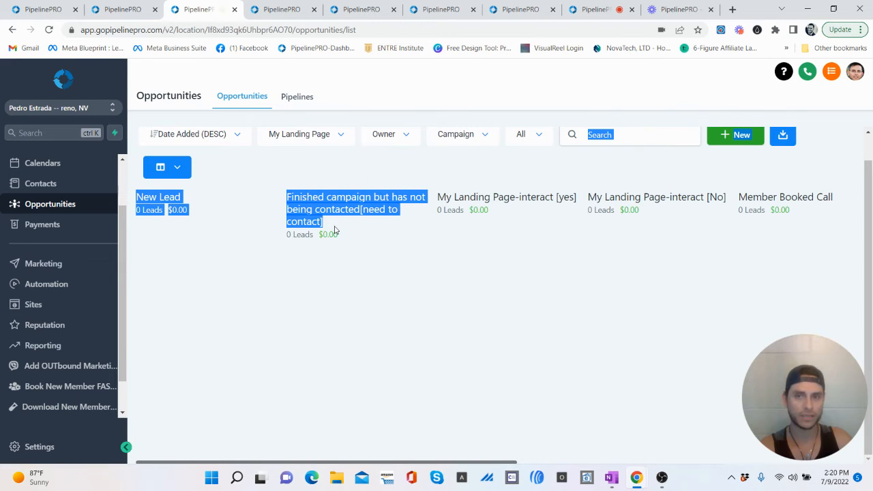
pyautogui.click(335, 230)
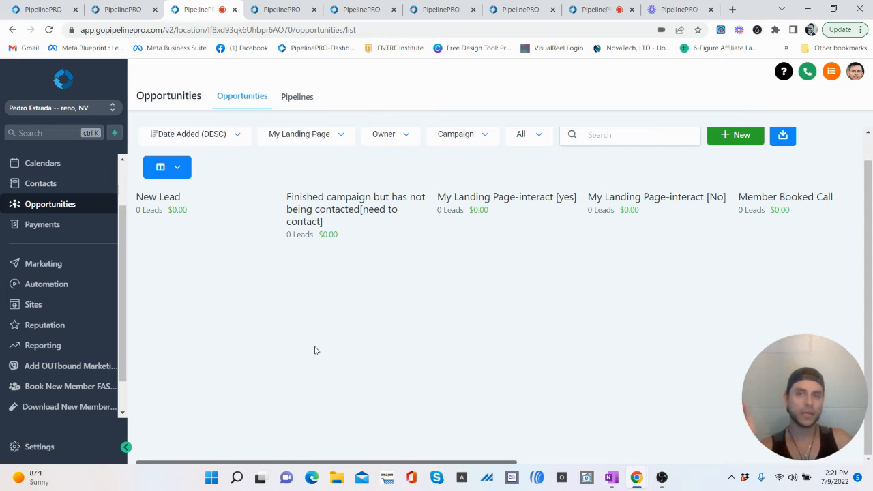
pyautogui.click(429, 12)
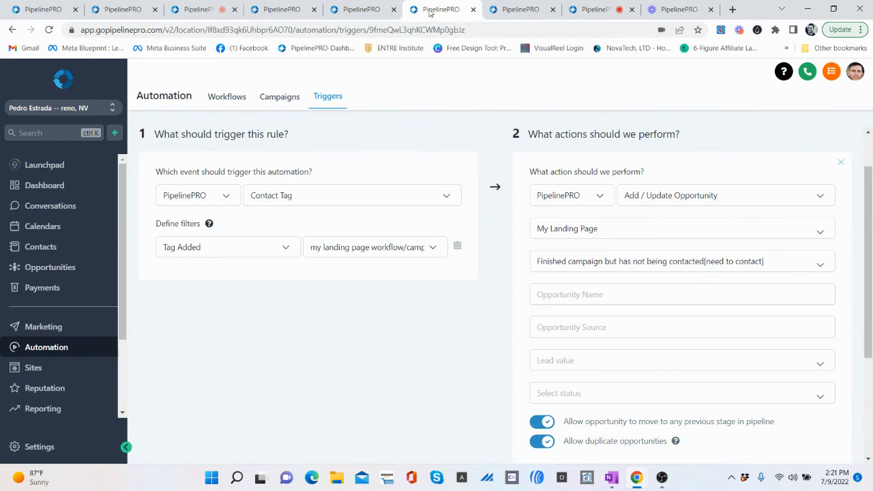
# - Check the workflows list and review the full action sequence of "New Workflow : My landing Page"
pyautogui.click(517, 9)
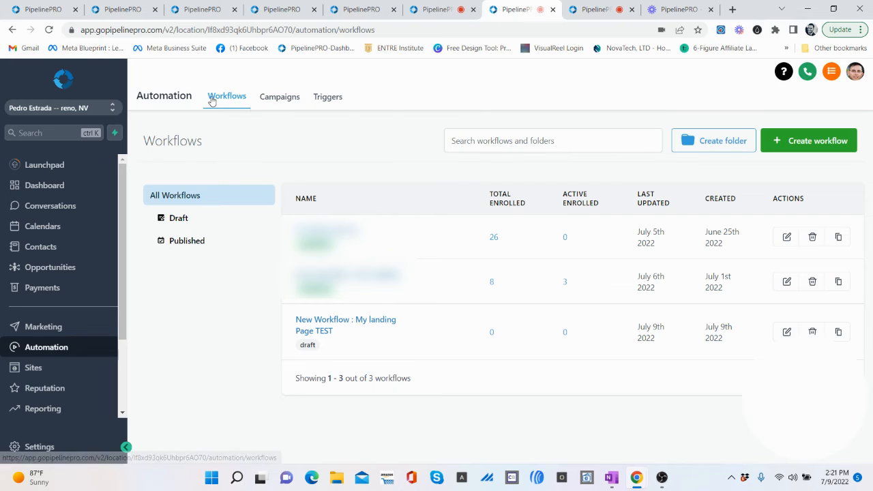
pyautogui.click(586, 10)
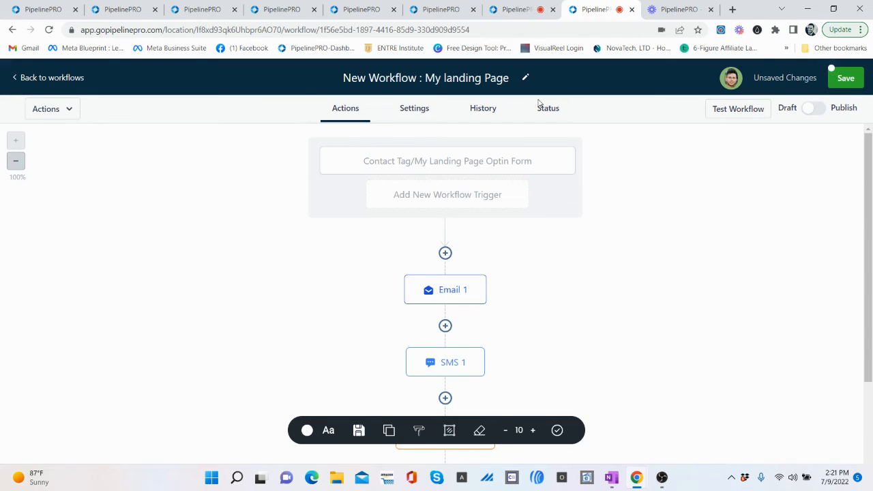
pyautogui.click(508, 11)
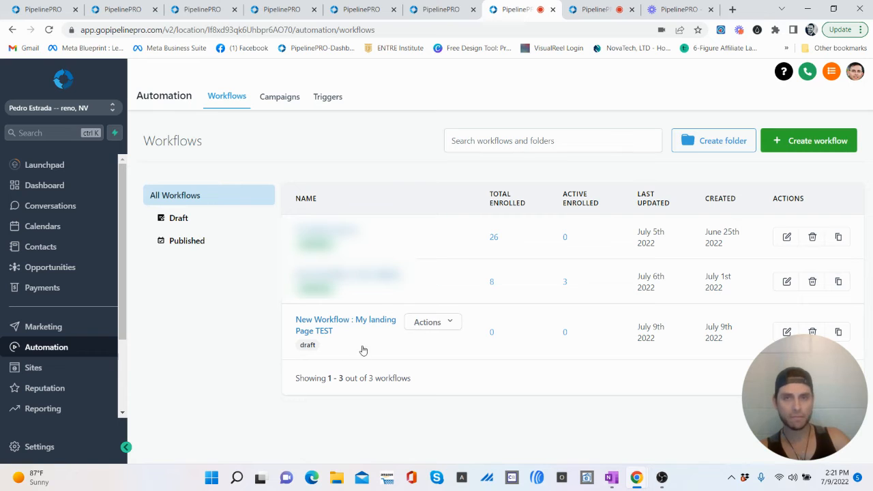
pyautogui.click(585, 5)
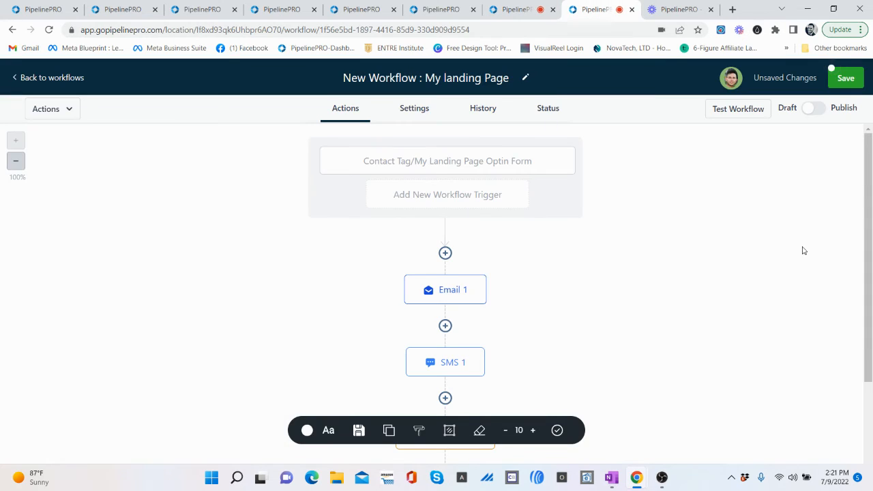
pyautogui.moveTo(869, 203); pyautogui.dragTo(863, 234)
pyautogui.scroll(-3, 566, 276)
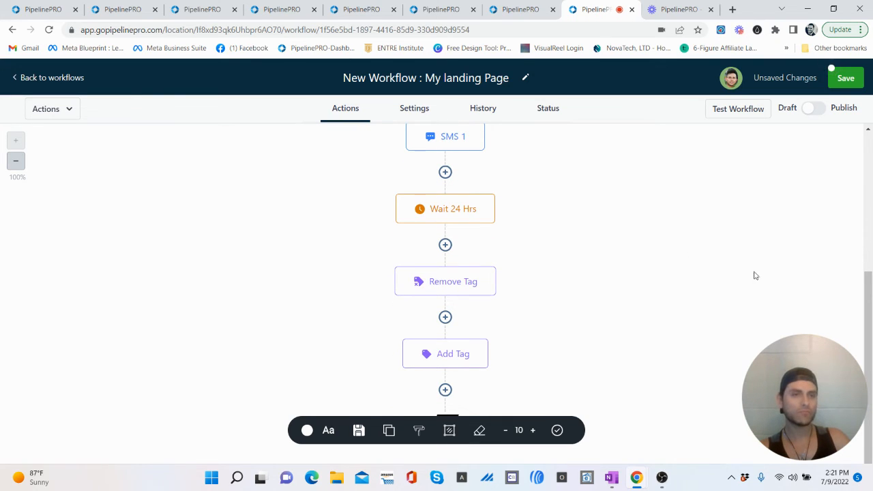
pyautogui.moveTo(863, 287); pyautogui.dragTo(871, 134)
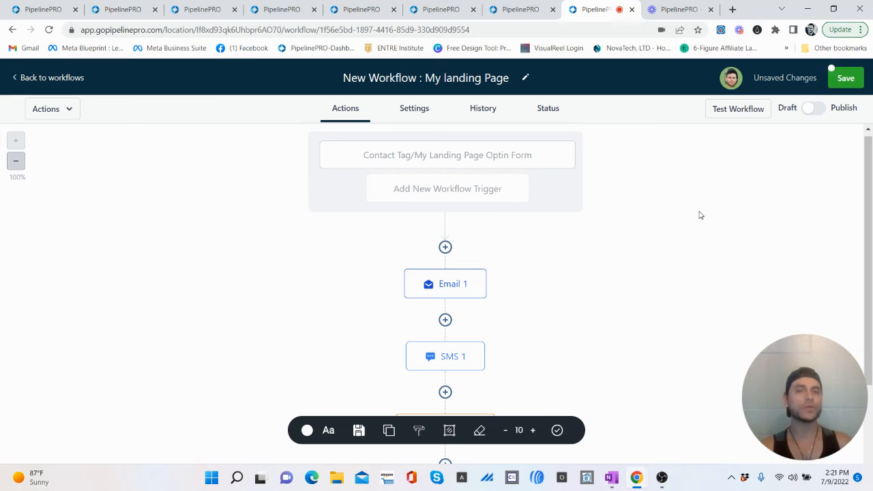
# - View the workflow's default settings and inspect the tag filter of its Contact Tag trigger
pyautogui.click(417, 111)
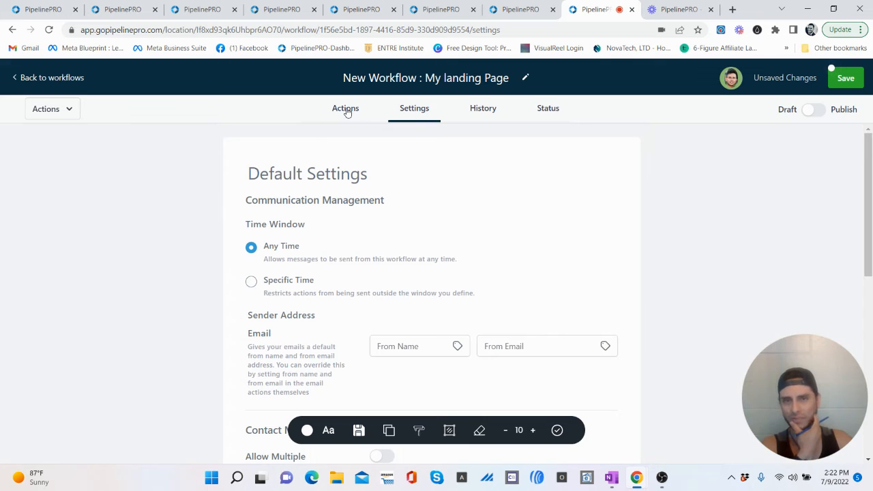
pyautogui.click(346, 110)
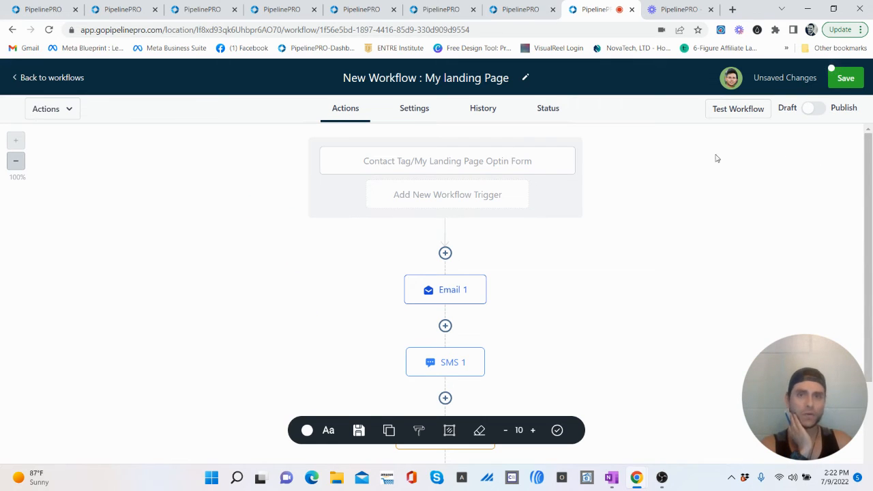
pyautogui.click(452, 164)
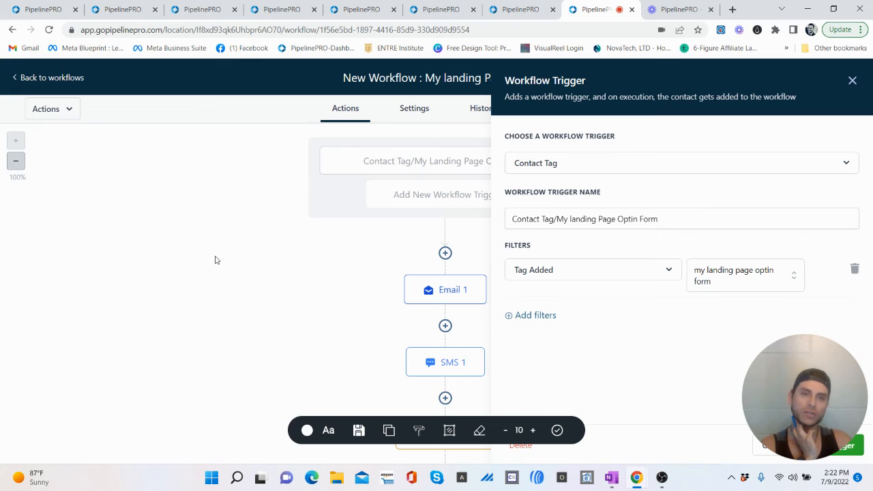
pyautogui.click(851, 81)
# - Inspect the Remove Tag action following the 24-hour wait to see which tag it removes
pyautogui.scroll(-3, 629, 232)
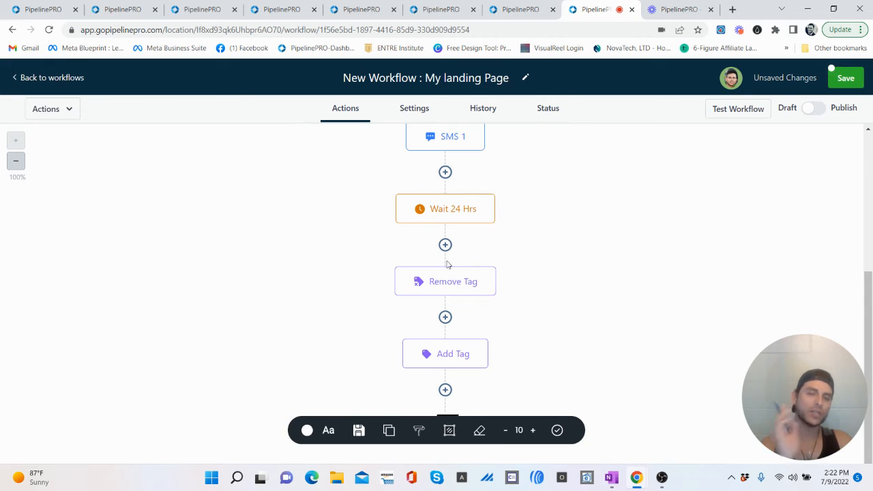
pyautogui.moveTo(448, 279)
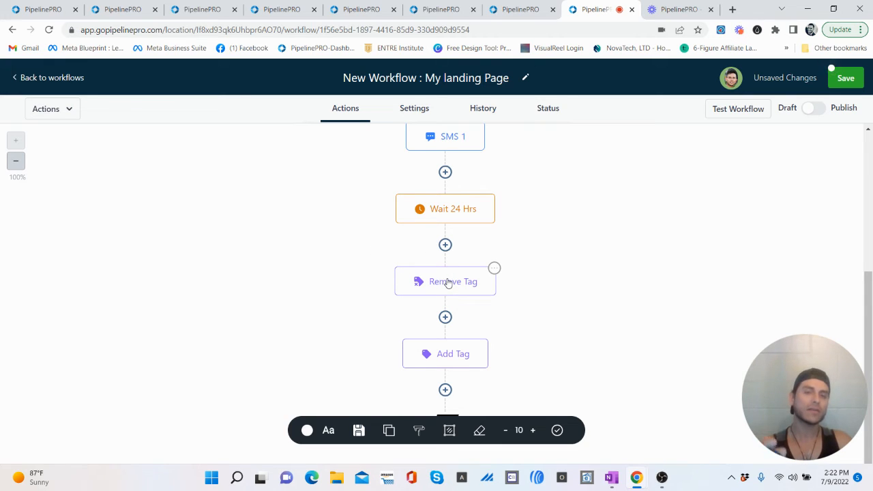
pyautogui.click(448, 282)
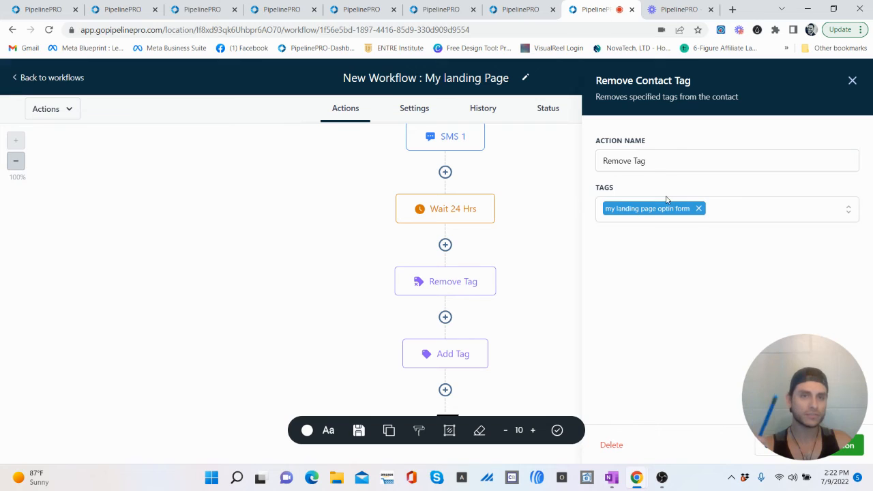
pyautogui.click(681, 160)
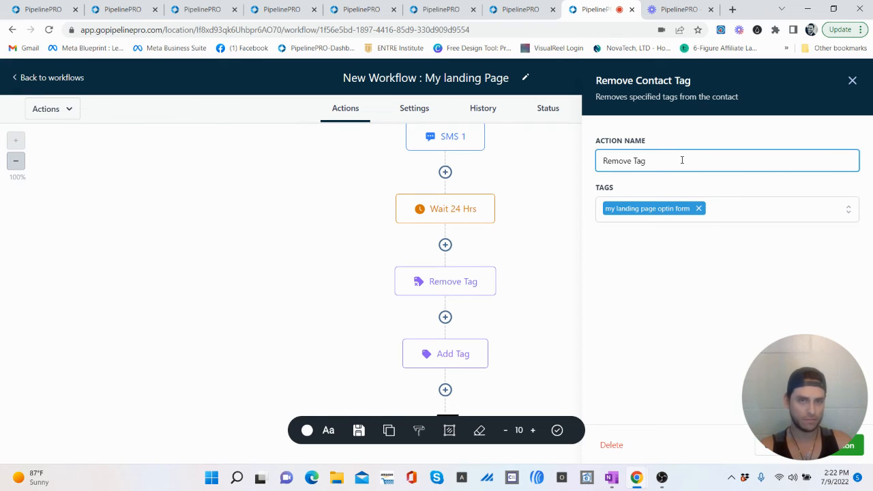
pyautogui.click(445, 245)
pyautogui.scroll(-3, 643, 254)
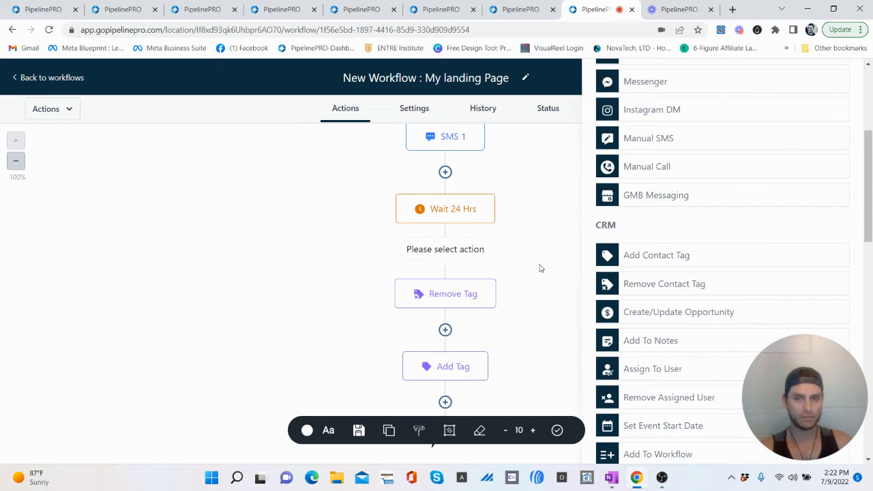
pyautogui.scroll(3, 506, 293)
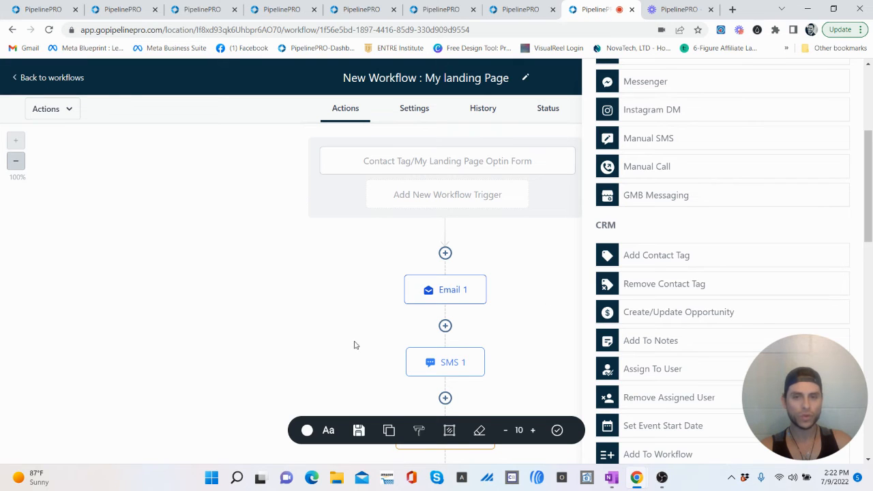
pyautogui.moveTo(869, 218); pyautogui.dragTo(869, 79)
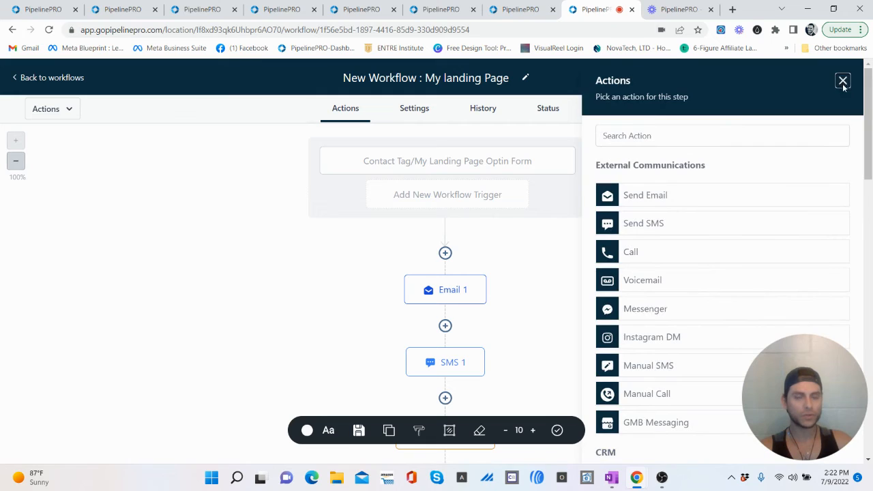
pyautogui.click(843, 80)
# - Review the workflow's path from the opt-in form trigger down to the Remove Tag and Add Tag actions
pyautogui.scroll(-3, 538, 298)
pyautogui.moveTo(477, 279)
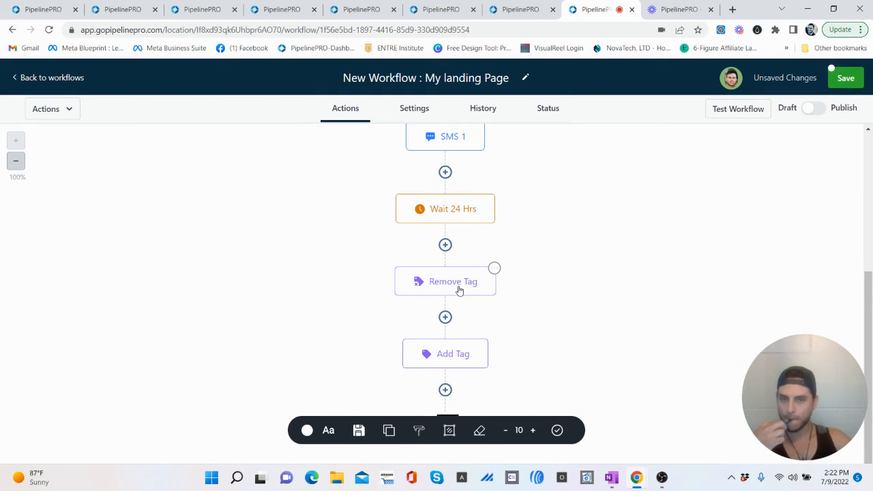
pyautogui.moveTo(870, 297); pyautogui.dragTo(869, 159)
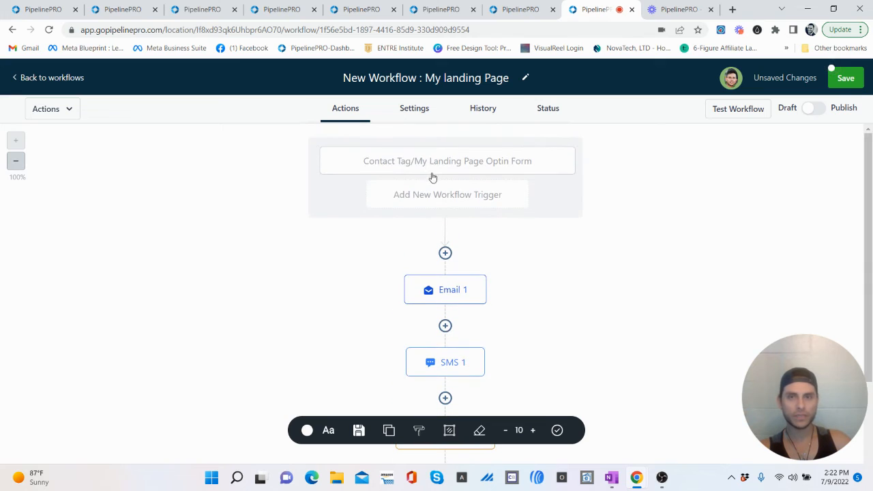
pyautogui.moveTo(869, 205); pyautogui.dragTo(870, 343)
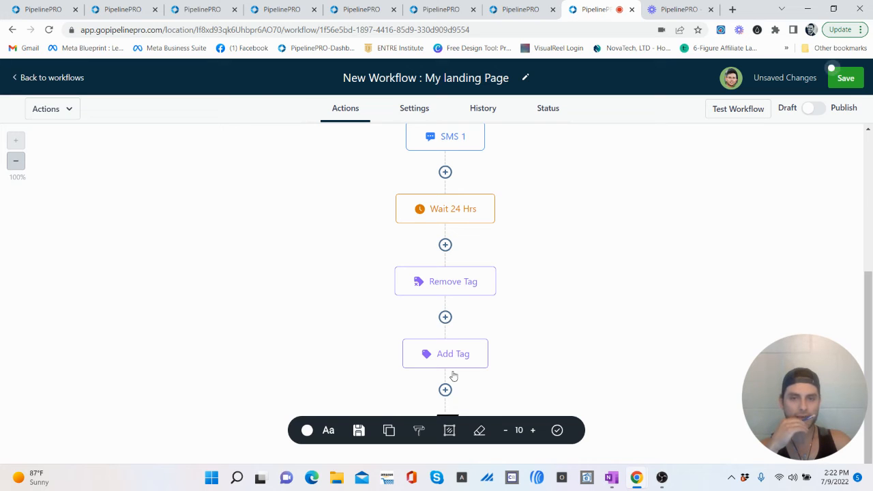
pyautogui.click(445, 318)
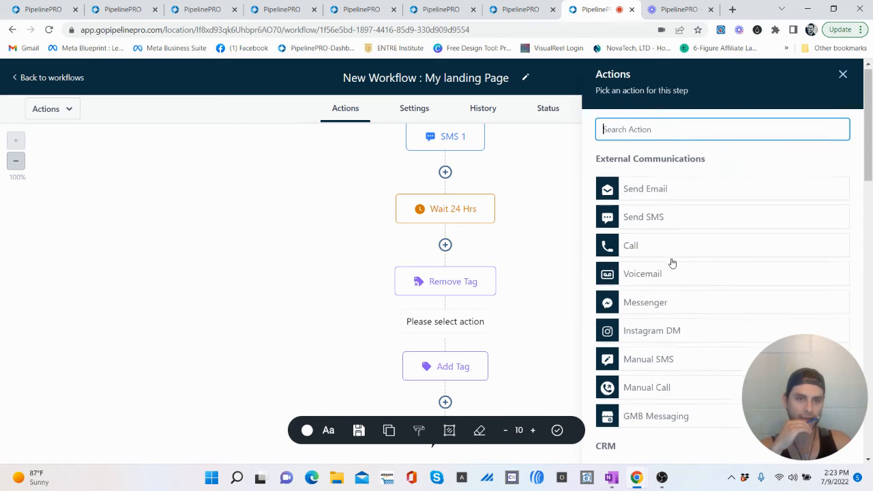
pyautogui.scroll(-4, 670, 262)
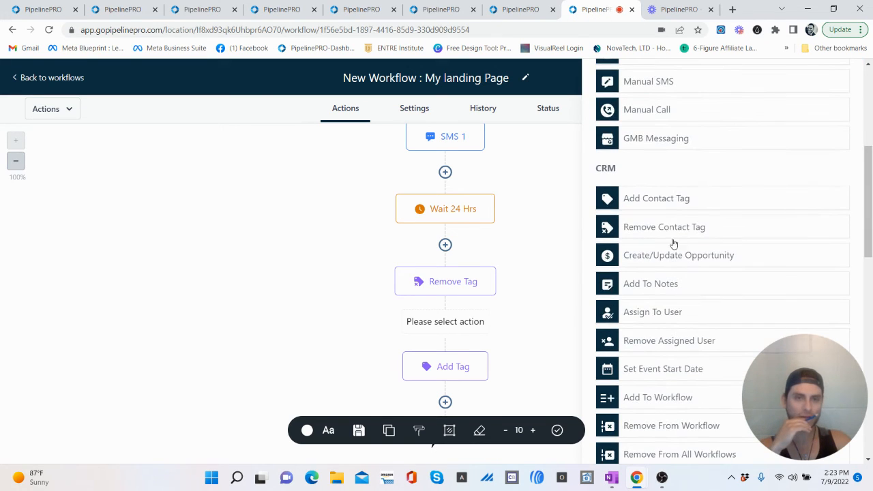
pyautogui.click(658, 199)
pyautogui.click(640, 211)
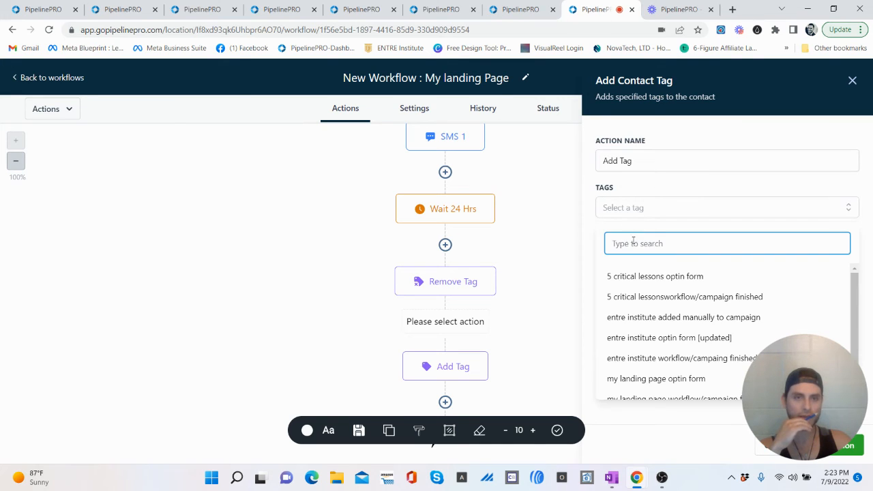
pyautogui.click(851, 79)
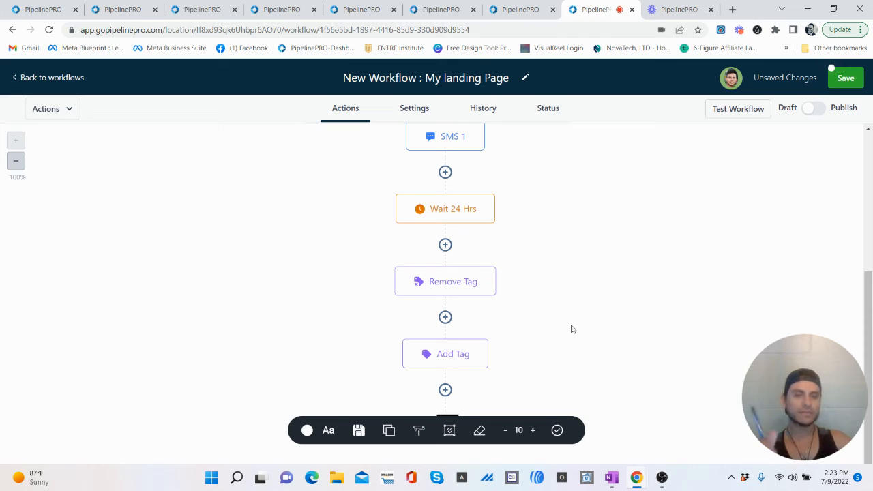
# - Check the My Landing Page tags in the tag settings against the workflow's tag actions and trigger
pyautogui.click(128, 10)
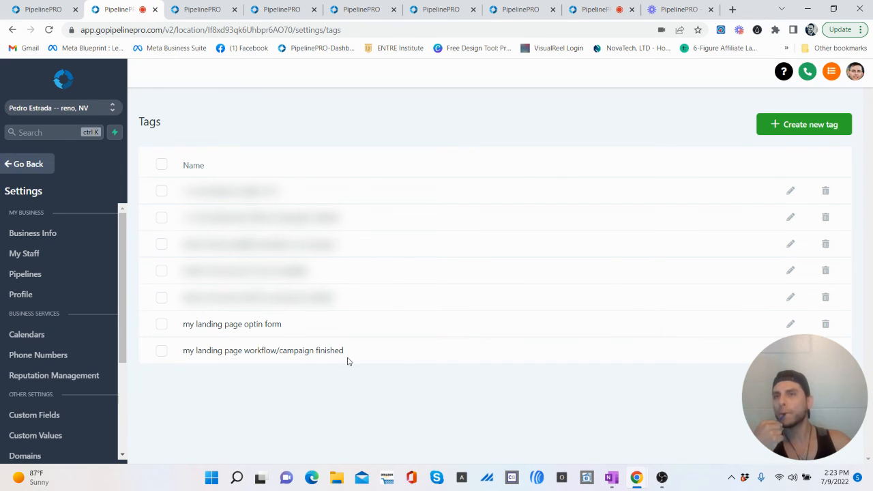
pyautogui.click(595, 10)
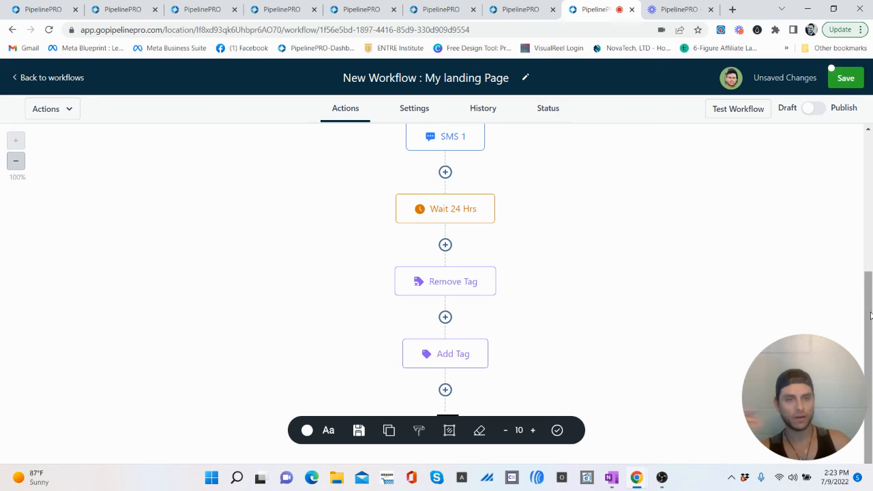
pyautogui.moveTo(870, 311); pyautogui.dragTo(870, 162)
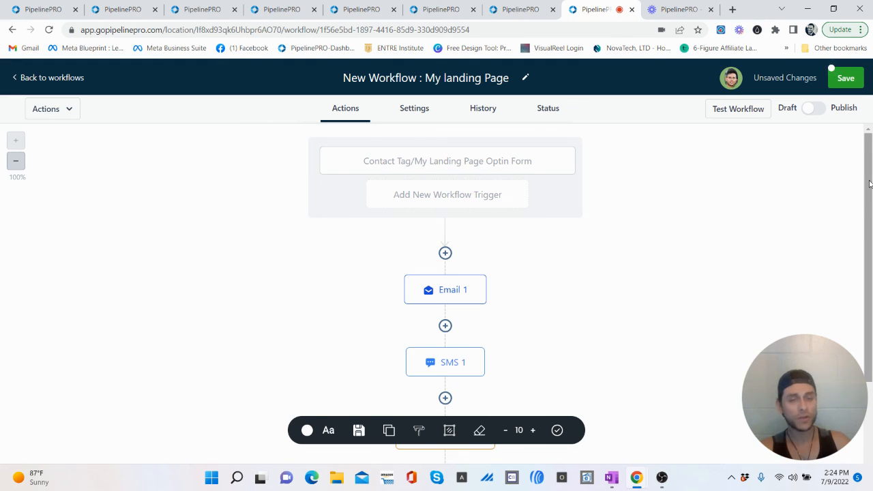
pyautogui.moveTo(867, 221); pyautogui.dragTo(865, 167)
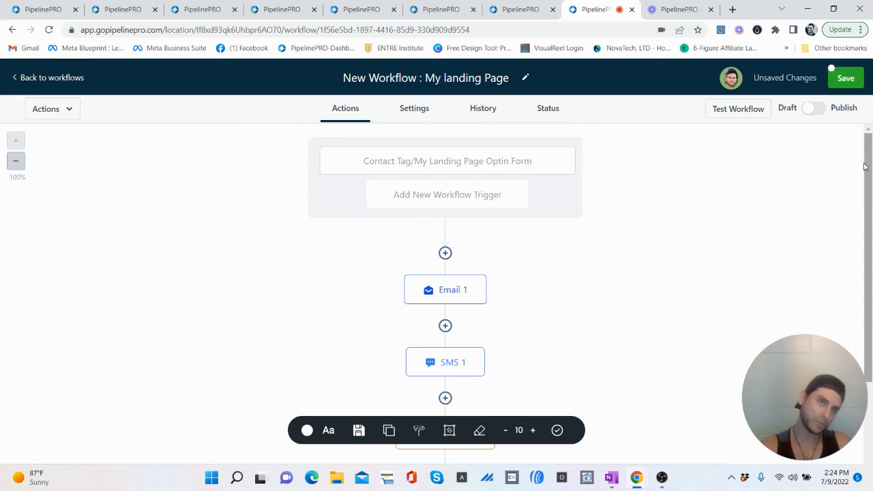